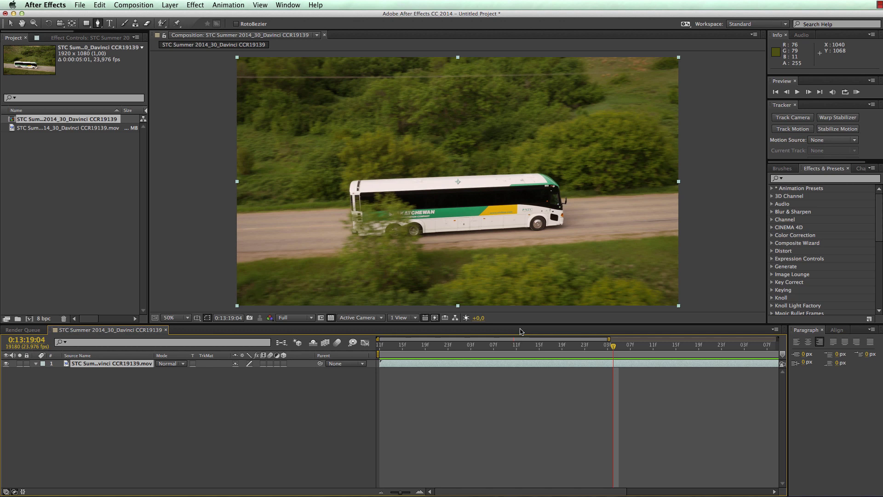
- Scrub the playhead back to 0:13:18:18, where the foreground tree overlaps the bus
{"action": "left_click_drag", "start_coordinate": [614, 352], "coordinate": [556, 352]}
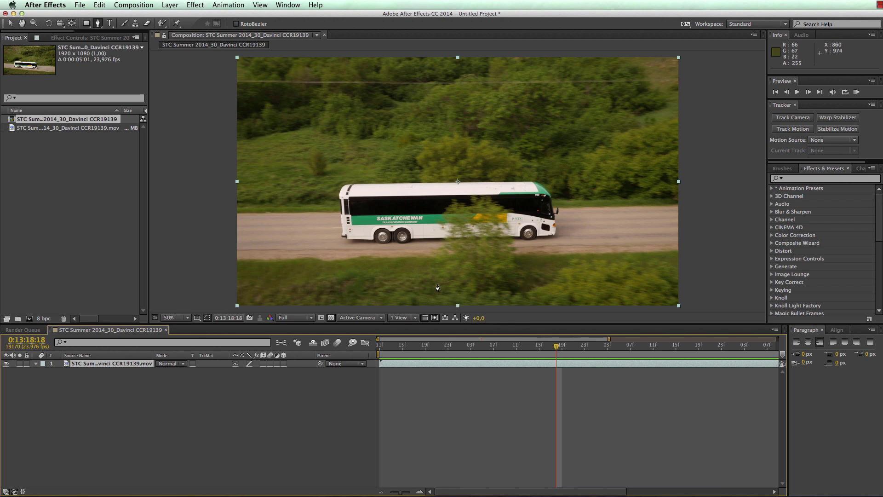
- Draw a closed four-point Pen mask around the foreground tree
{"action": "left_click", "coordinate": [451, 269]}
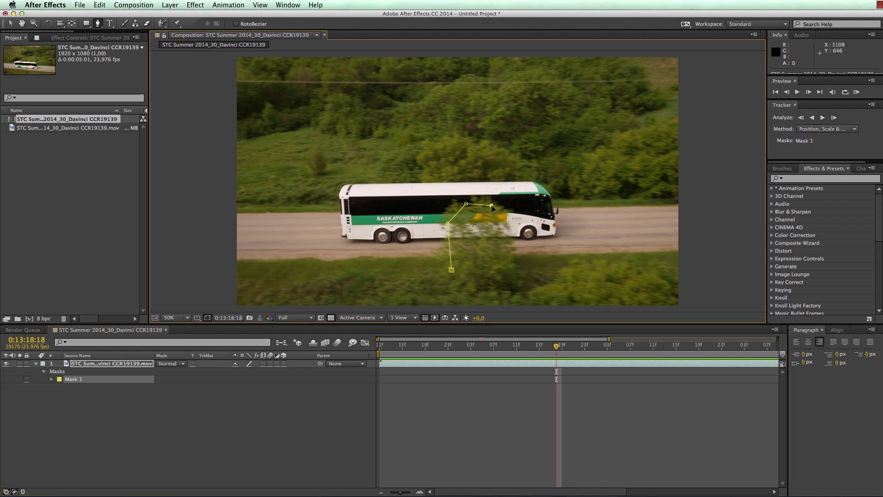
{"action": "left_click", "coordinate": [502, 225]}
{"action": "left_click", "coordinate": [516, 272]}
{"action": "left_click", "coordinate": [451, 272]}
- Track the tree mask backward and then forward through neighbouring frames
{"action": "left_click", "coordinate": [811, 118]}
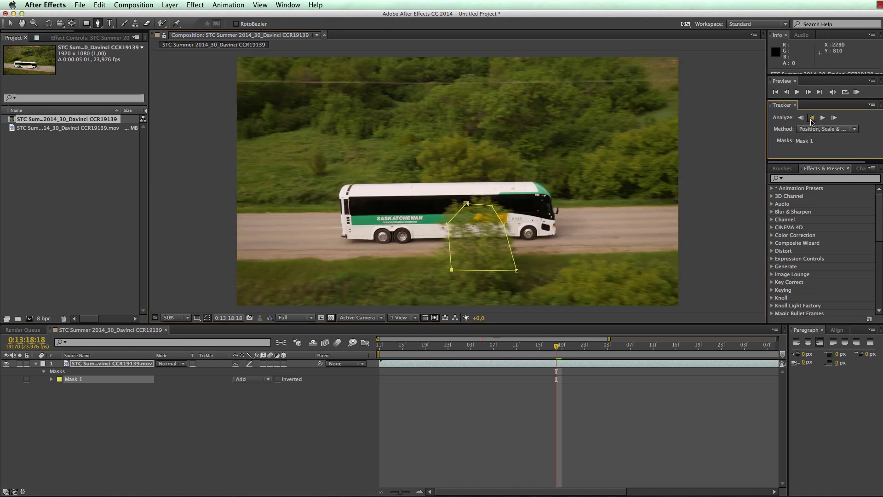
{"action": "left_click", "coordinate": [811, 117]}
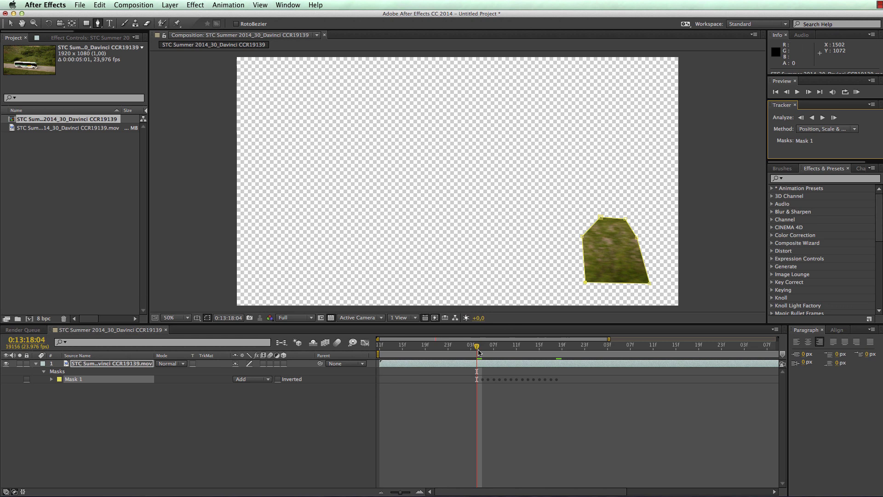
{"action": "left_click_drag", "start_coordinate": [479, 352], "coordinate": [566, 334]}
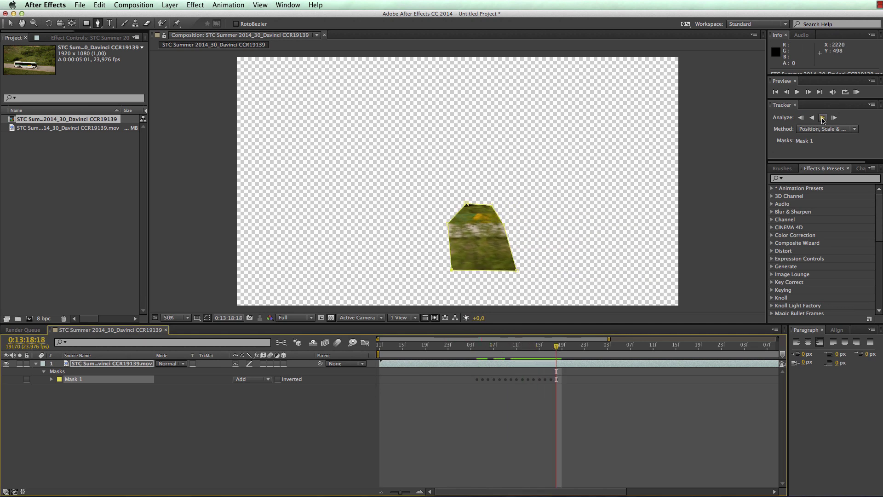
{"action": "left_click", "coordinate": [823, 118]}
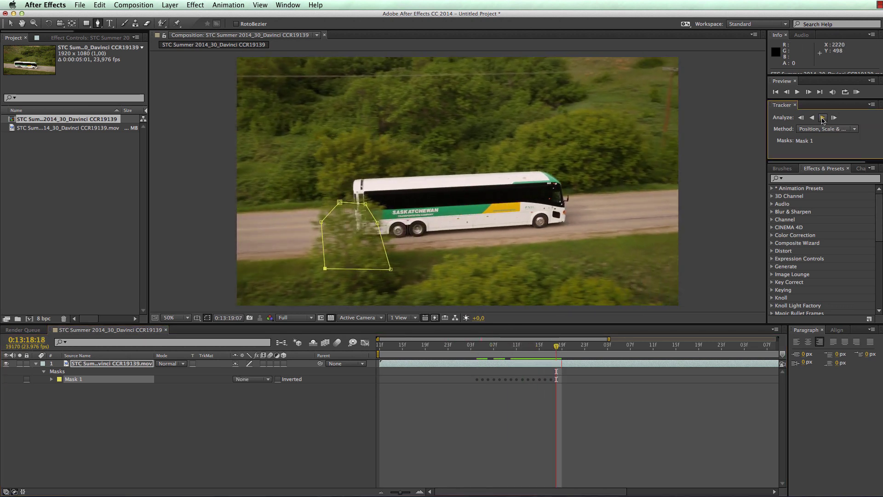
{"action": "left_click", "coordinate": [822, 118]}
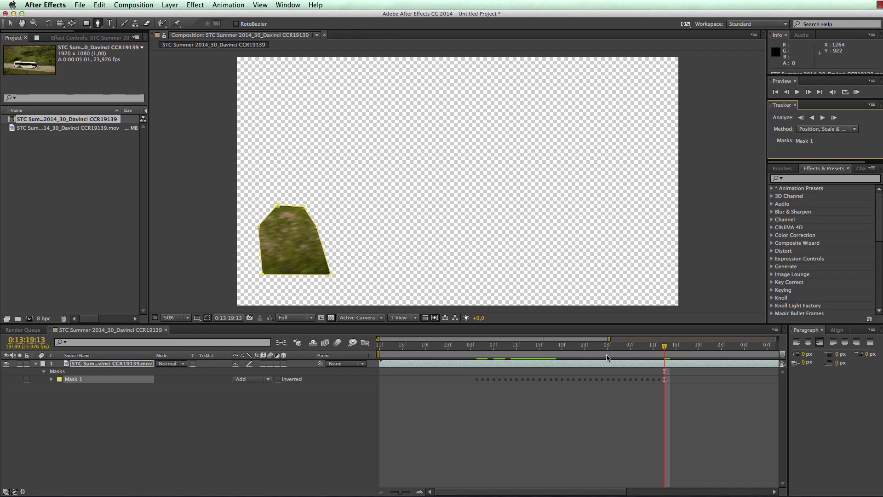
{"action": "mouse_move", "coordinate": [666, 351]}
{"action": "left_mouse_down"}
{"action": "mouse_move", "coordinate": [533, 348]}
{"action": "mouse_move", "coordinate": [569, 351]}
{"action": "left_mouse_up"}
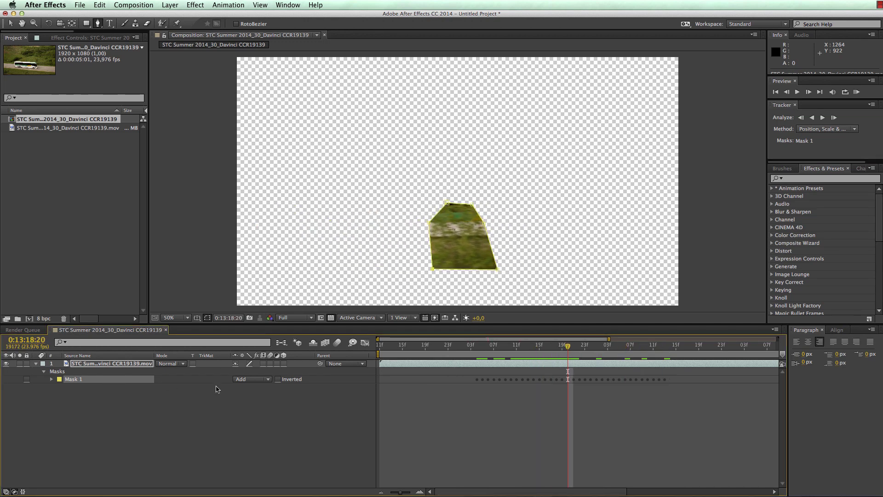
- Set Mask 1 to Subtract and raise its Mask Expansion to about 68 px
{"action": "left_click", "coordinate": [269, 380]}
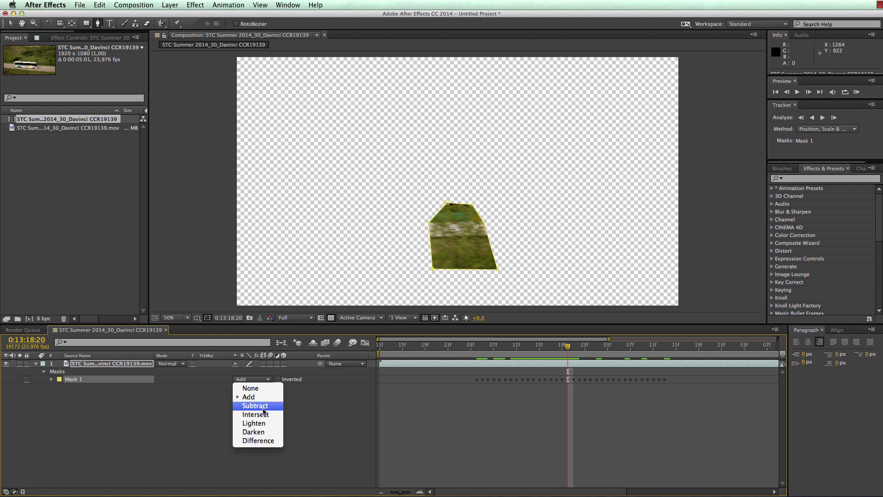
{"action": "left_click", "coordinate": [264, 407]}
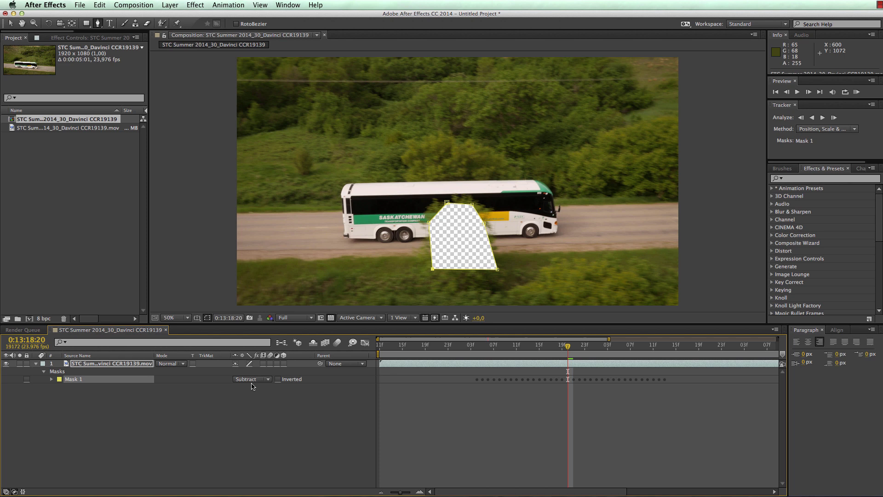
{"action": "left_click", "coordinate": [50, 379]}
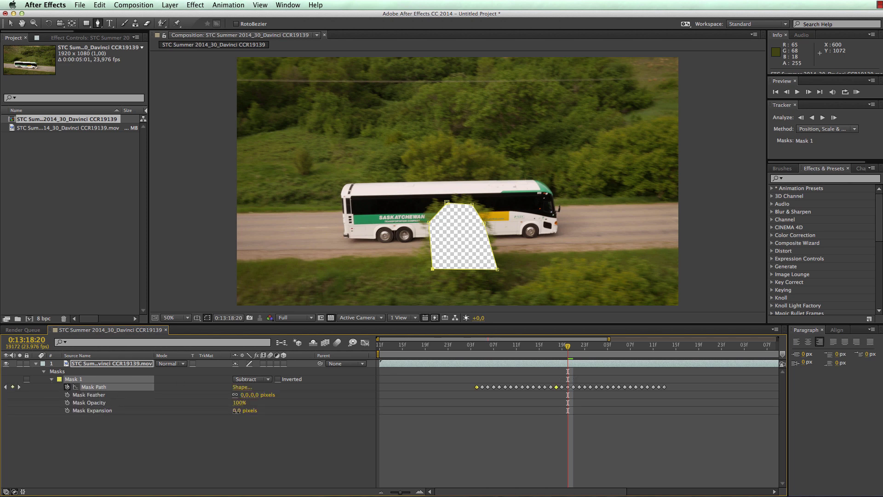
{"action": "left_click_drag", "start_coordinate": [237, 409], "coordinate": [267, 414]}
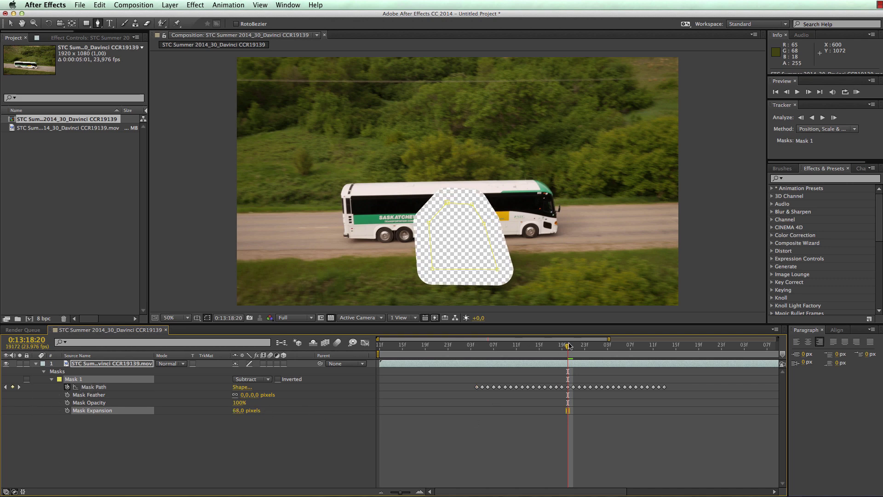
{"action": "mouse_move", "coordinate": [568, 346]}
{"action": "left_mouse_down"}
{"action": "mouse_move", "coordinate": [487, 352]}
{"action": "mouse_move", "coordinate": [646, 355]}
{"action": "mouse_move", "coordinate": [562, 352]}
{"action": "left_mouse_up"}
- Pre-compose the bus layer with 'Move all attributes into the new composition' selected
{"action": "left_click", "coordinate": [102, 364]}
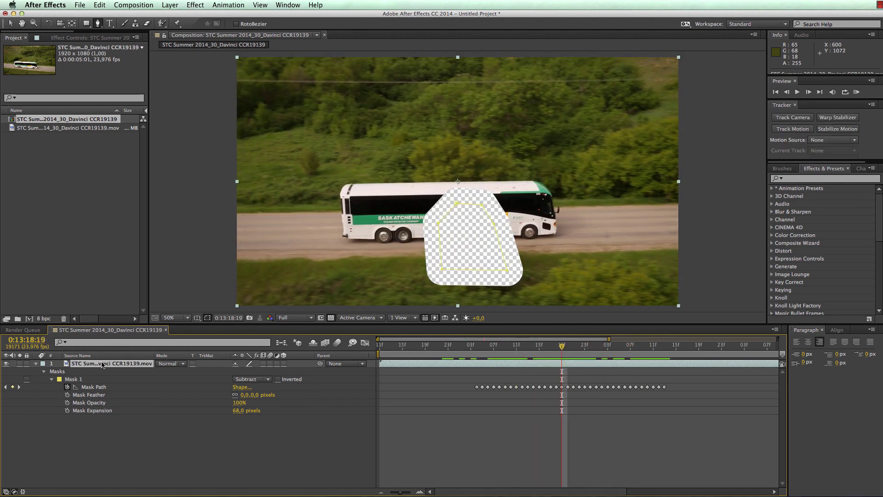
{"action": "right_click", "coordinate": [102, 364]}
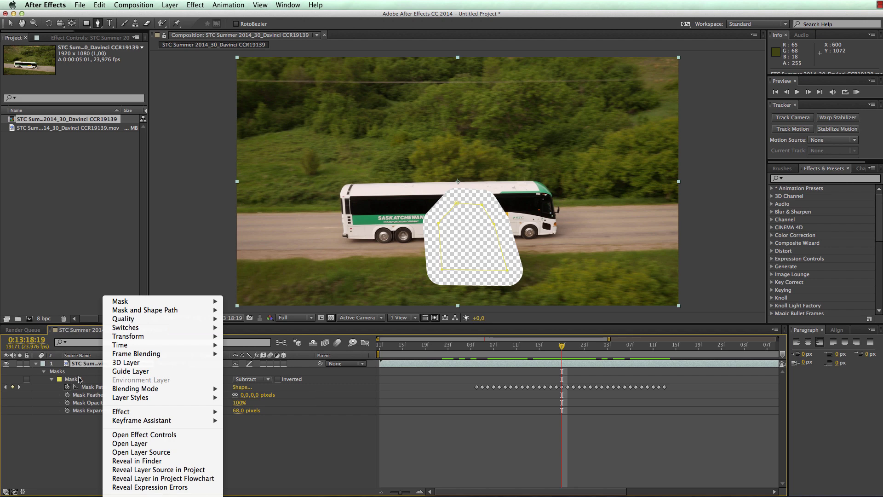
{"action": "left_click", "coordinate": [80, 438]}
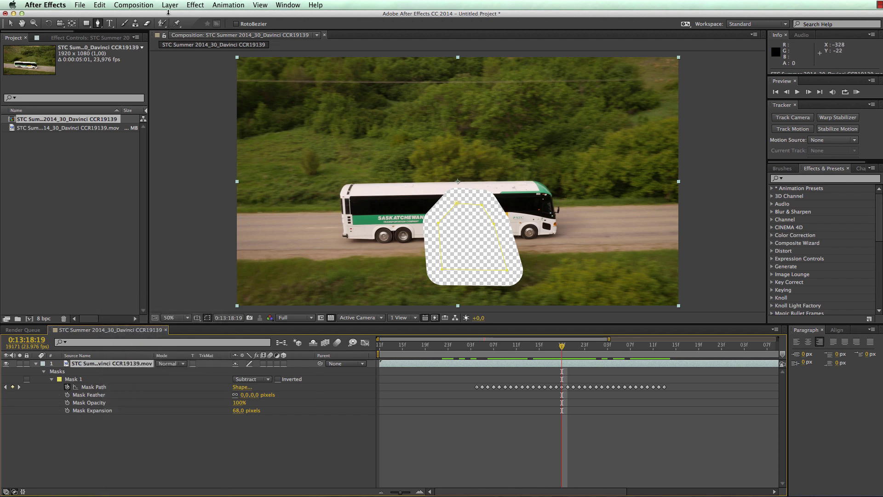
{"action": "left_click", "coordinate": [170, 4]}
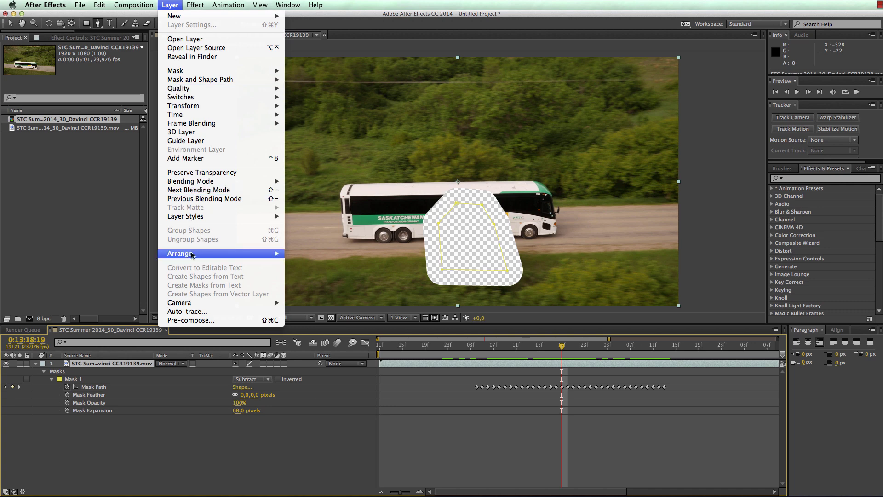
{"action": "left_click", "coordinate": [197, 320]}
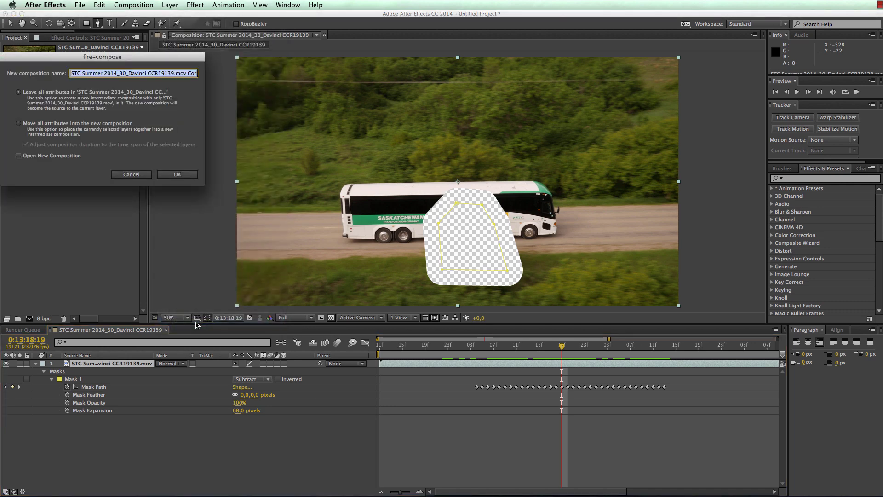
{"action": "left_click_drag", "start_coordinate": [93, 58], "coordinate": [184, 77]}
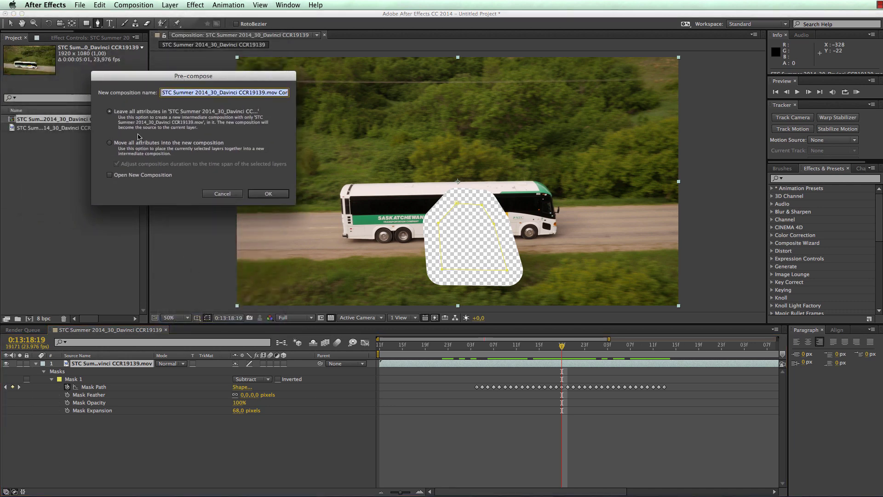
{"action": "left_click", "coordinate": [110, 149]}
{"action": "left_click", "coordinate": [114, 145]}
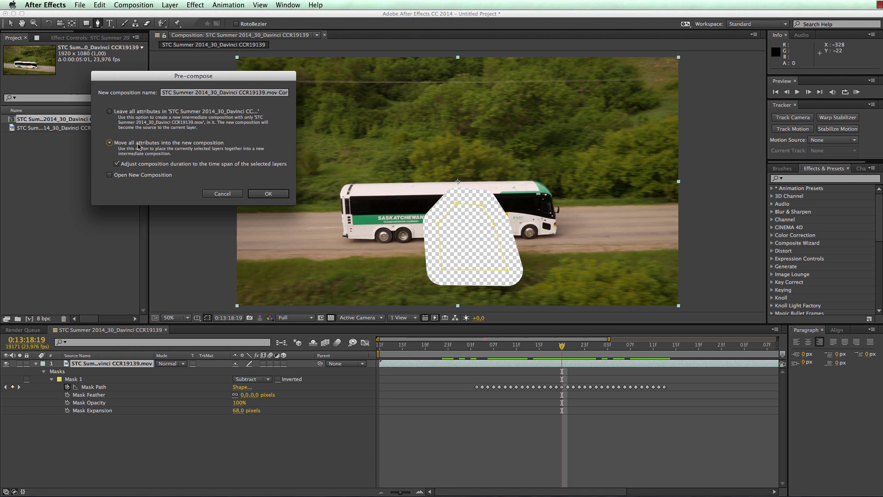
- Confirm the precompose, then draw a new mask on Comp 1 with mode None
{"action": "left_click", "coordinate": [269, 194]}
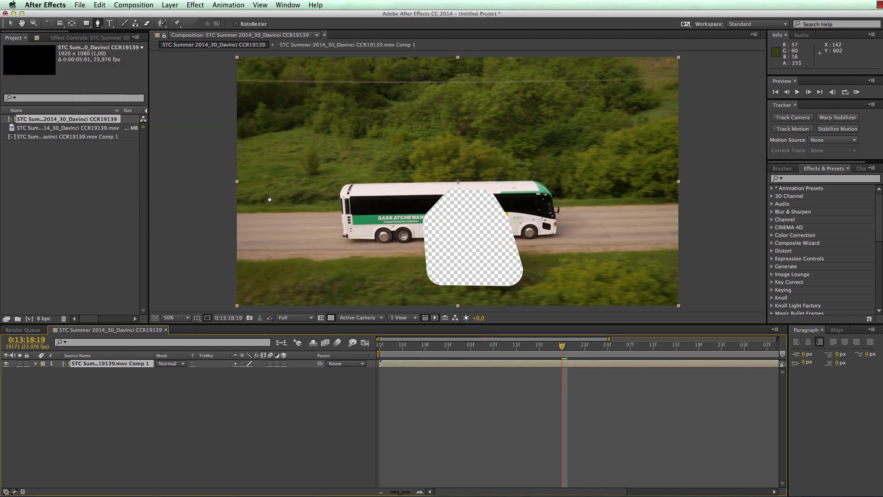
{"action": "left_click", "coordinate": [83, 376]}
{"action": "left_click", "coordinate": [100, 363]}
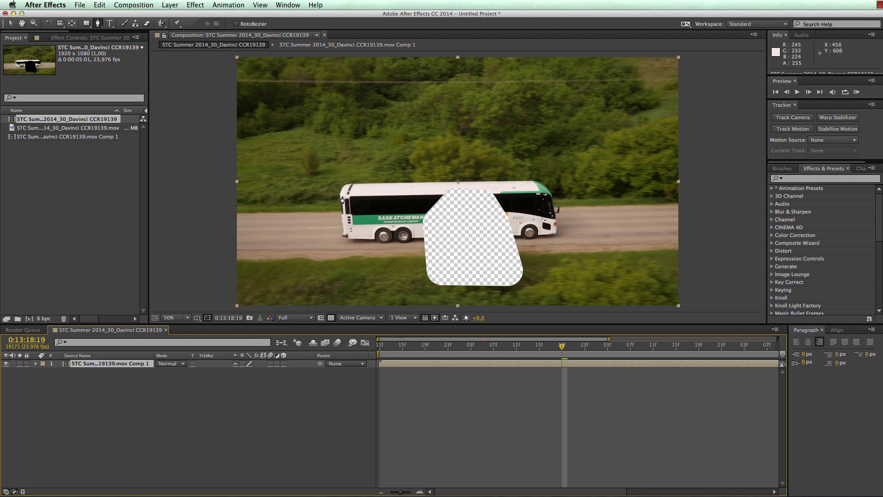
{"action": "left_click", "coordinate": [449, 197]}
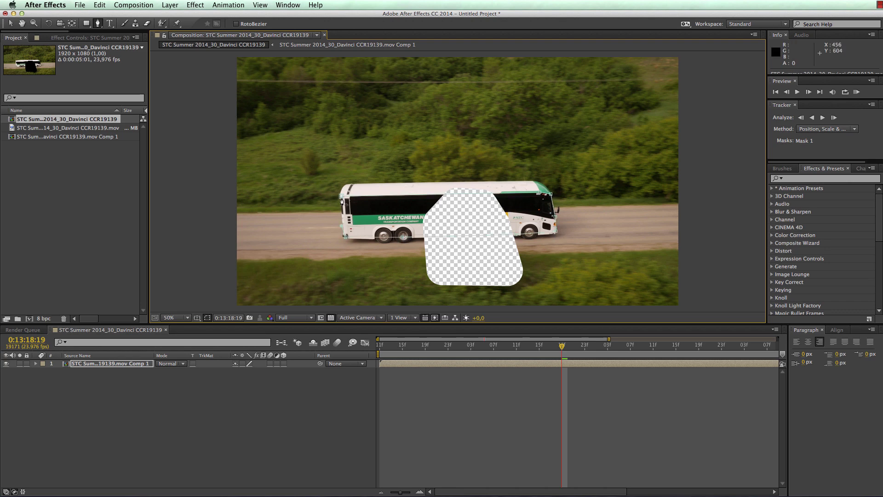
{"action": "left_click", "coordinate": [342, 198]}
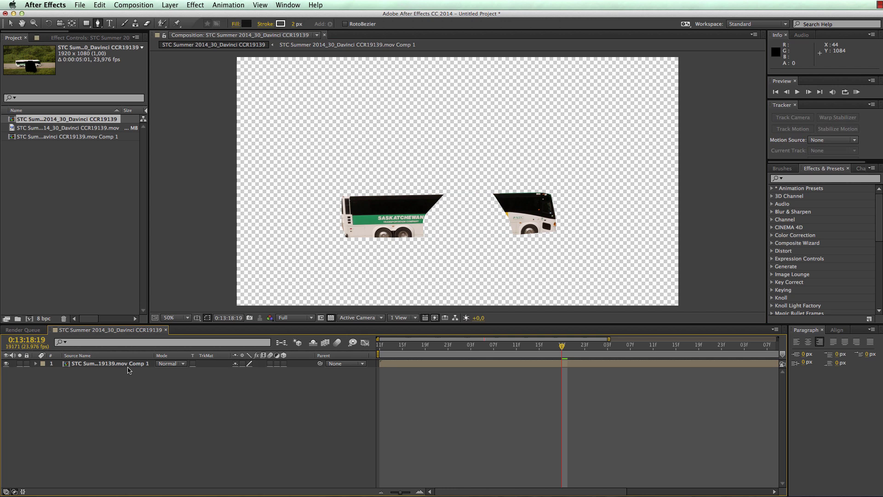
{"action": "key", "text": "m"}
{"action": "left_click", "coordinate": [266, 372]}
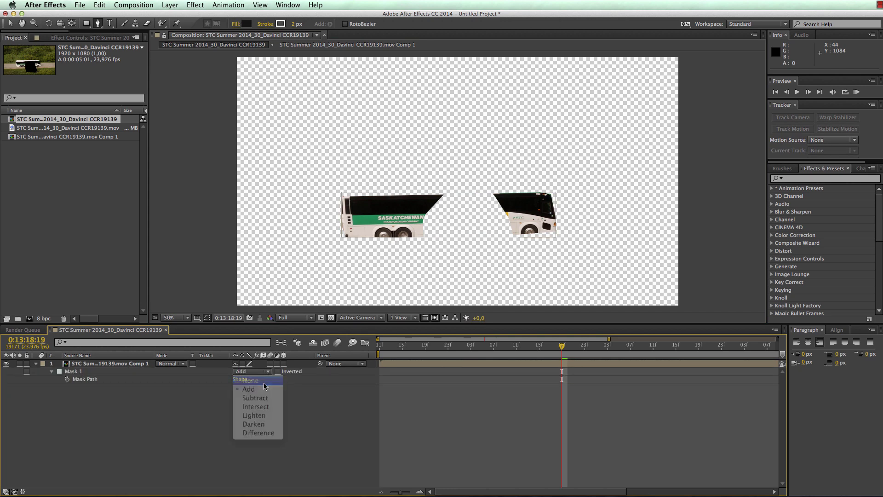
{"action": "left_click", "coordinate": [264, 381]}
- Track the new mask forward and backward through the clip using the Perspective method
{"action": "left_click", "coordinate": [100, 379]}
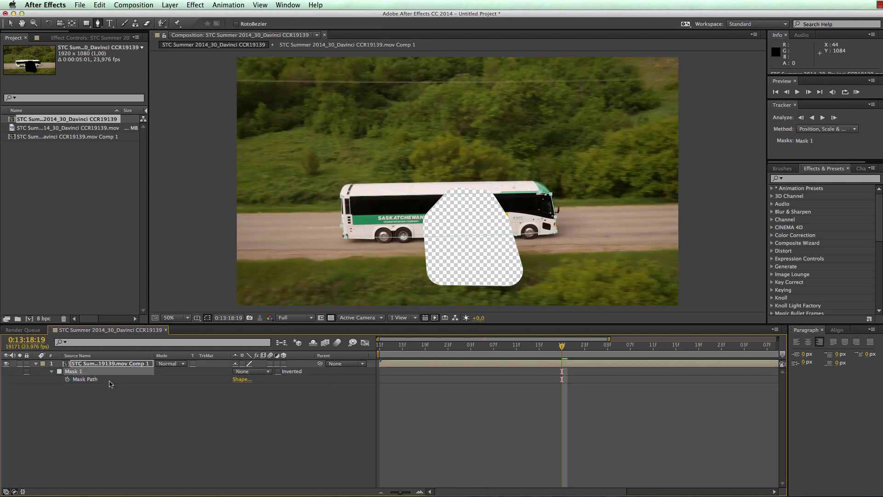
{"action": "left_click", "coordinate": [838, 130]}
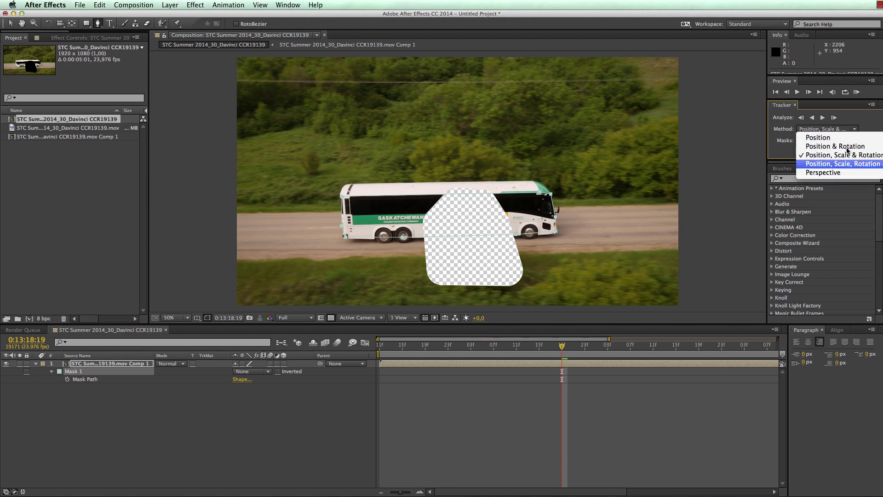
{"action": "left_click", "coordinate": [828, 175]}
{"action": "left_click", "coordinate": [822, 118]}
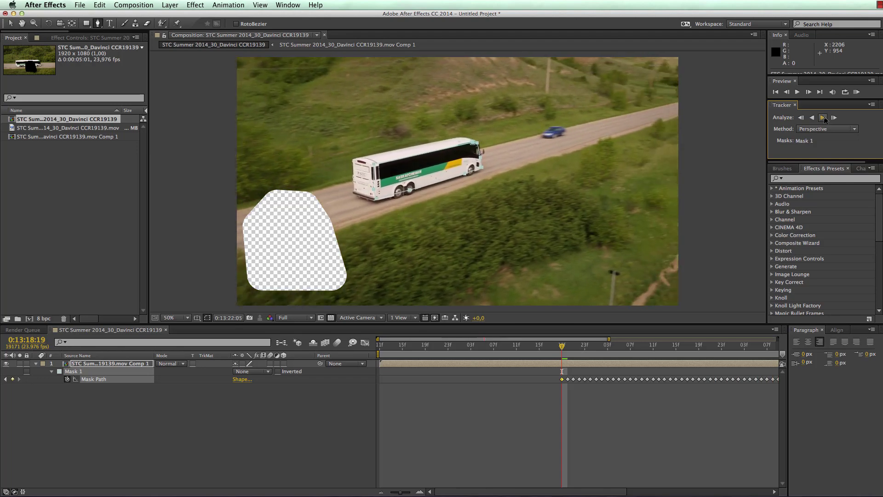
{"action": "left_click", "coordinate": [812, 118]}
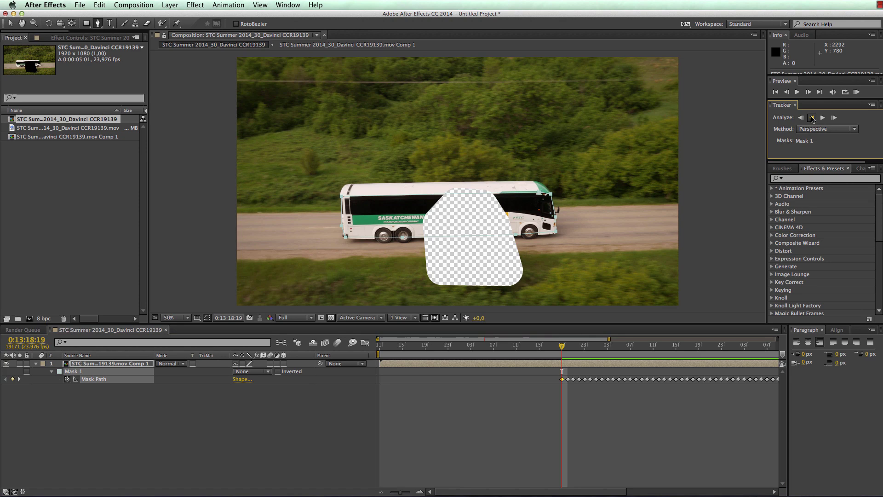
{"action": "left_click", "coordinate": [380, 492]}
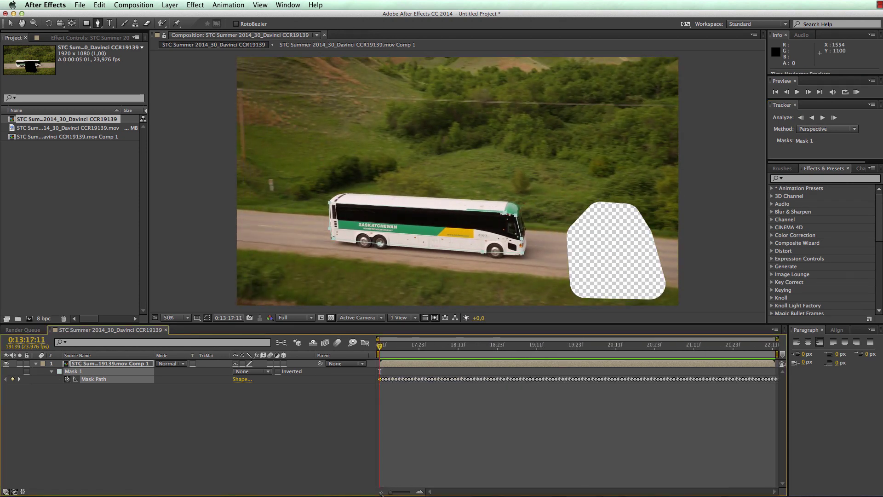
{"action": "mouse_move", "coordinate": [380, 347]}
{"action": "left_mouse_down"}
{"action": "mouse_move", "coordinate": [754, 351]}
{"action": "mouse_move", "coordinate": [363, 354]}
{"action": "left_mouse_up"}
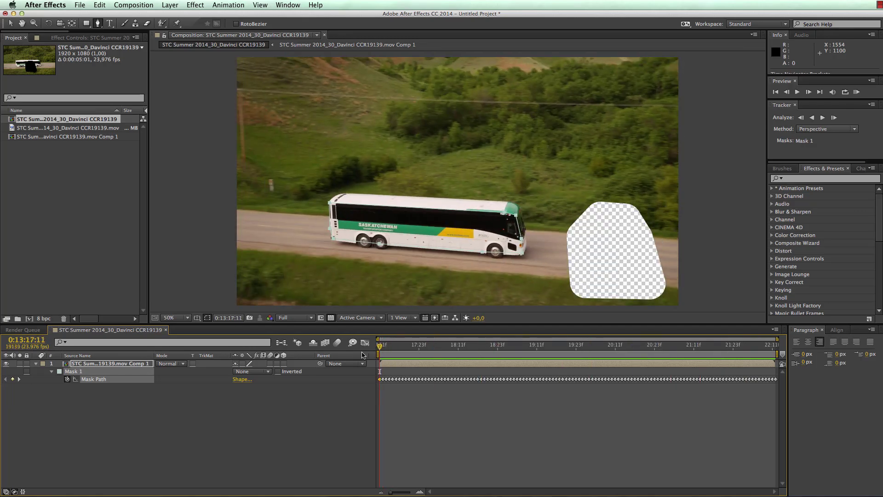